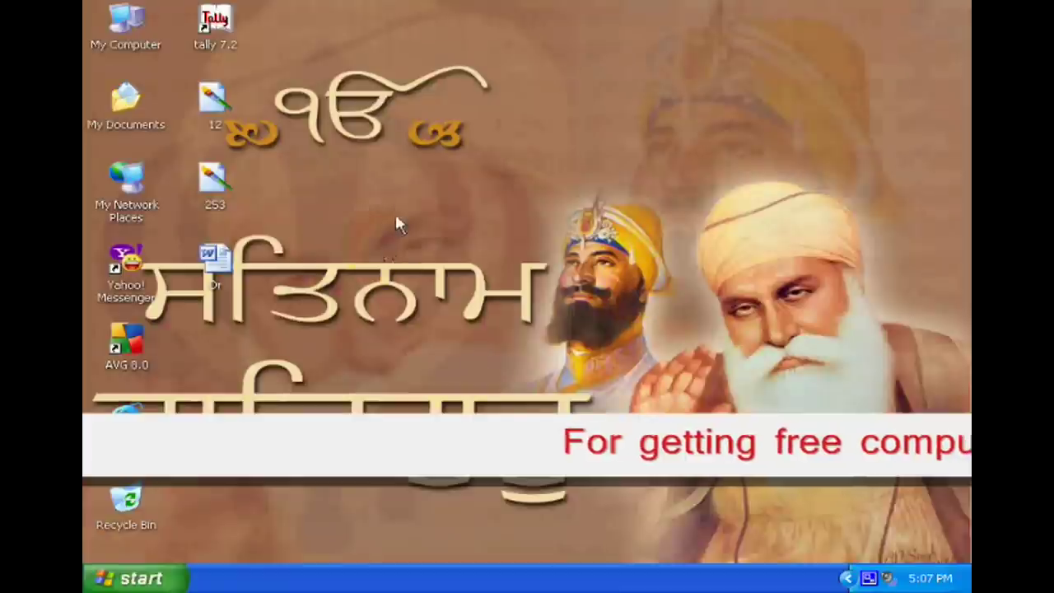
Create a new folder on the desktop and name it "my important file"
right_click(361, 172)
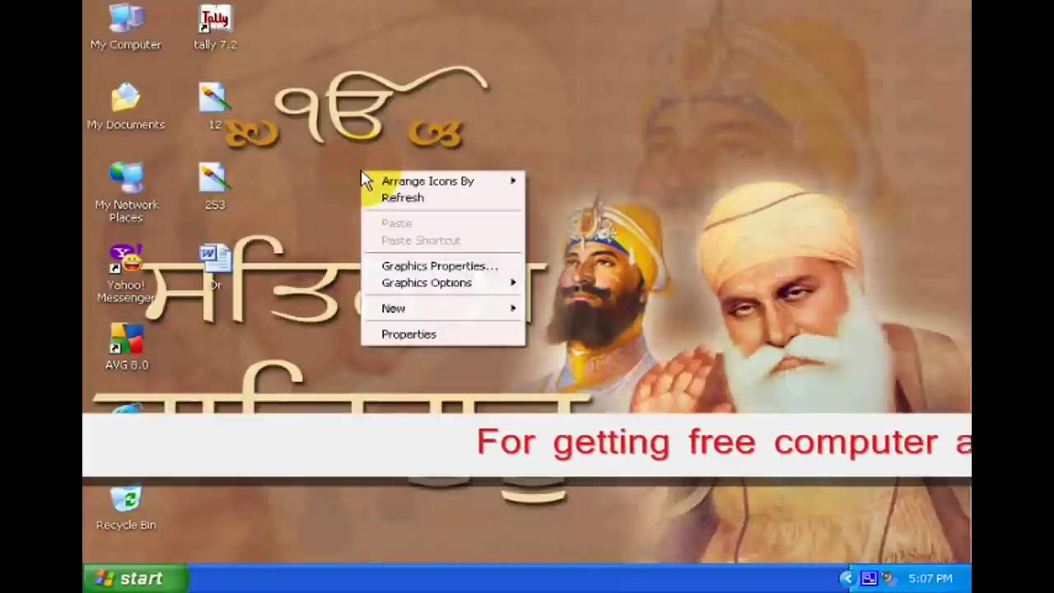
mouse_move(441, 318)
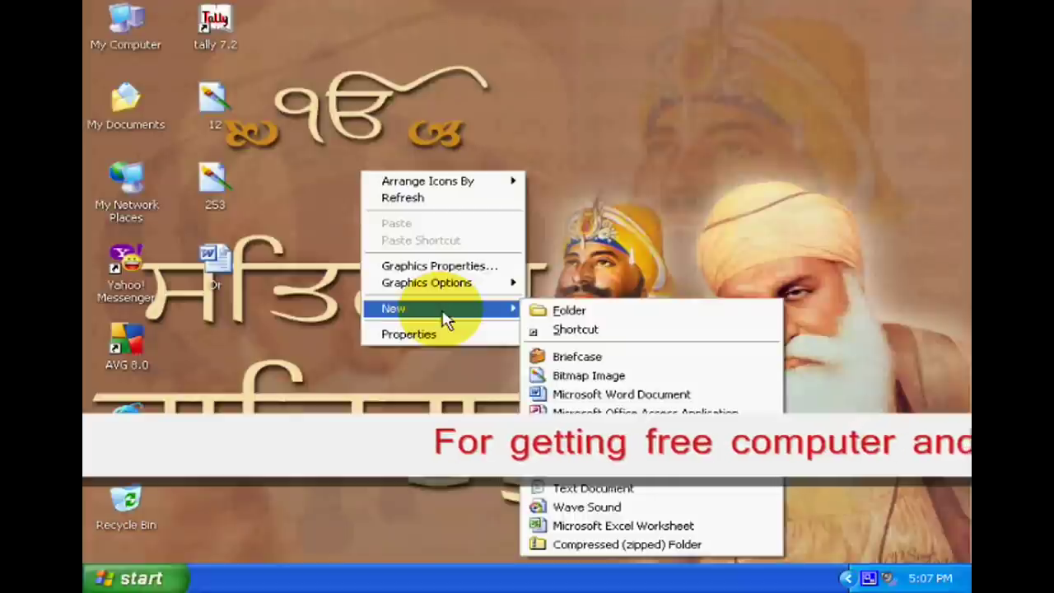
click(586, 310)
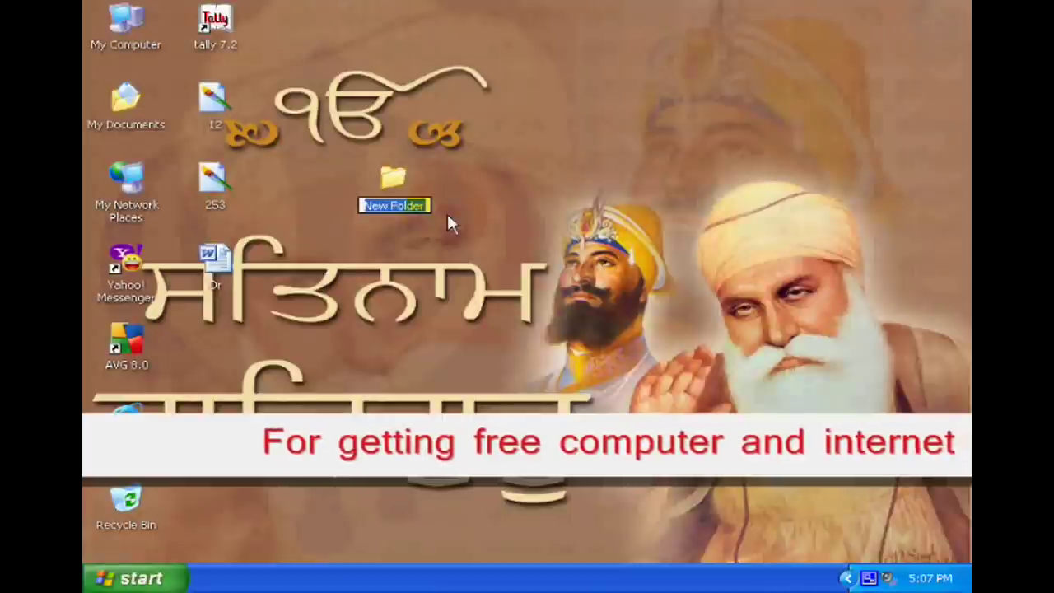
text(my m)
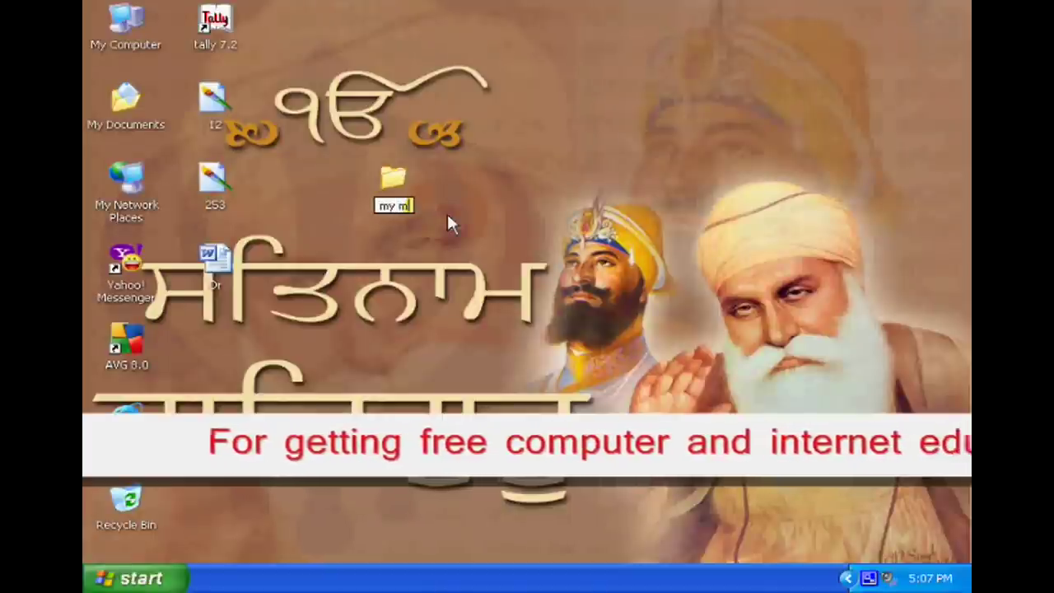
key(BackSpace)
text(impo)
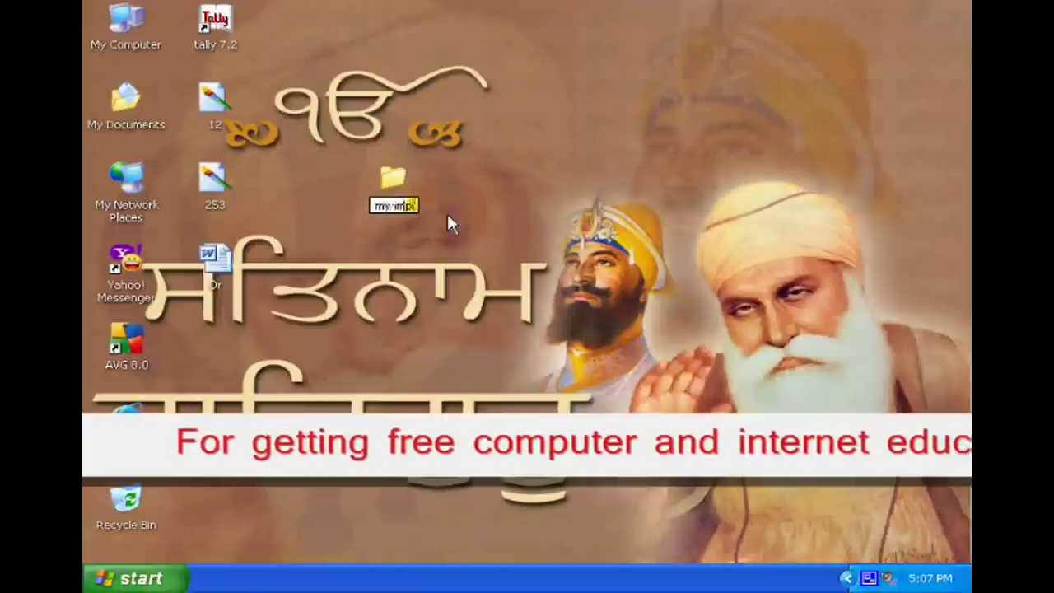
text(rtant)
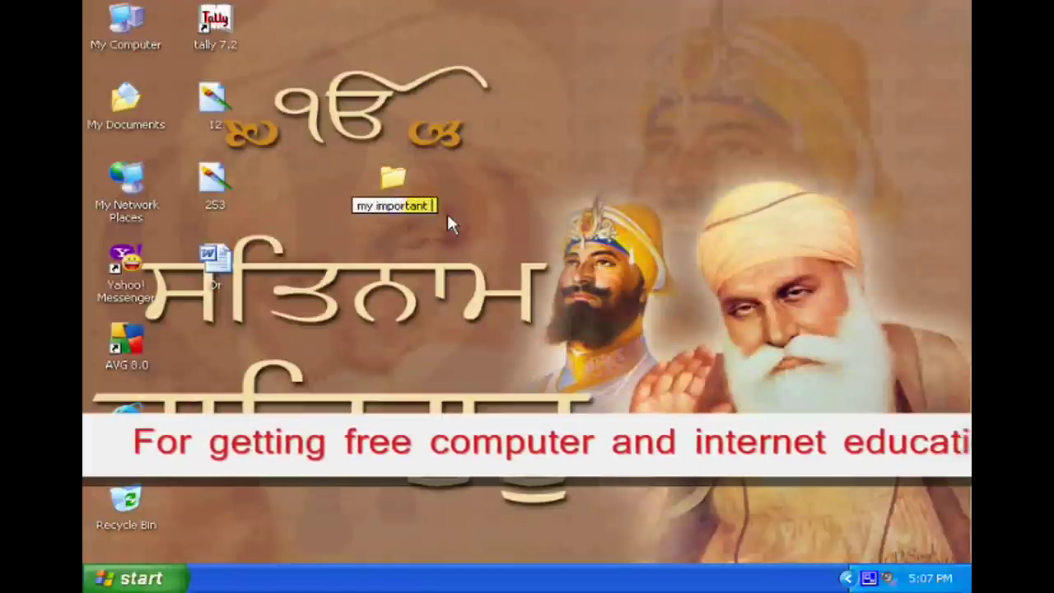
text( file)
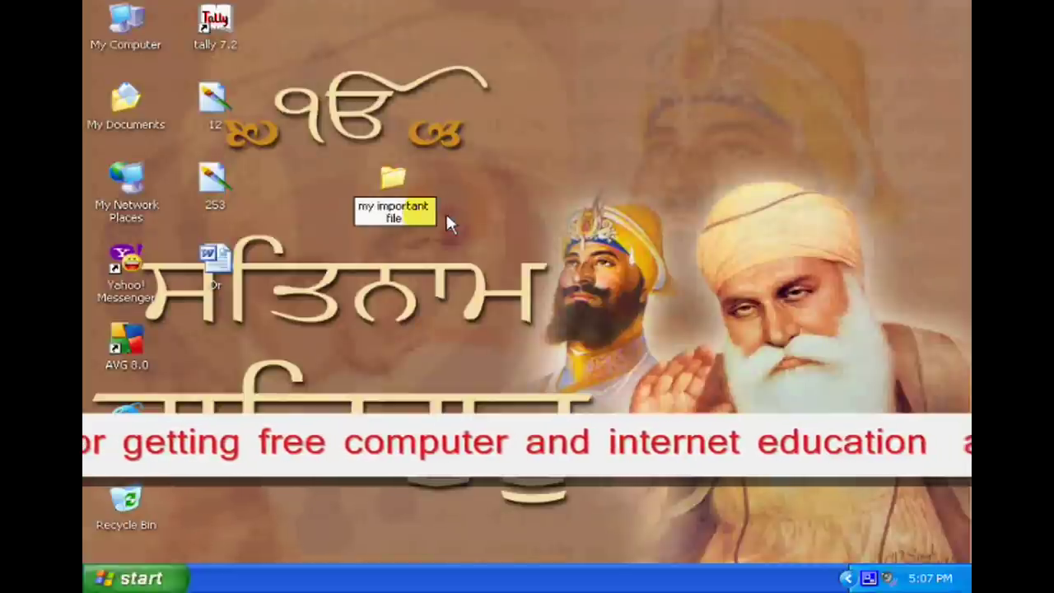
key(Return)
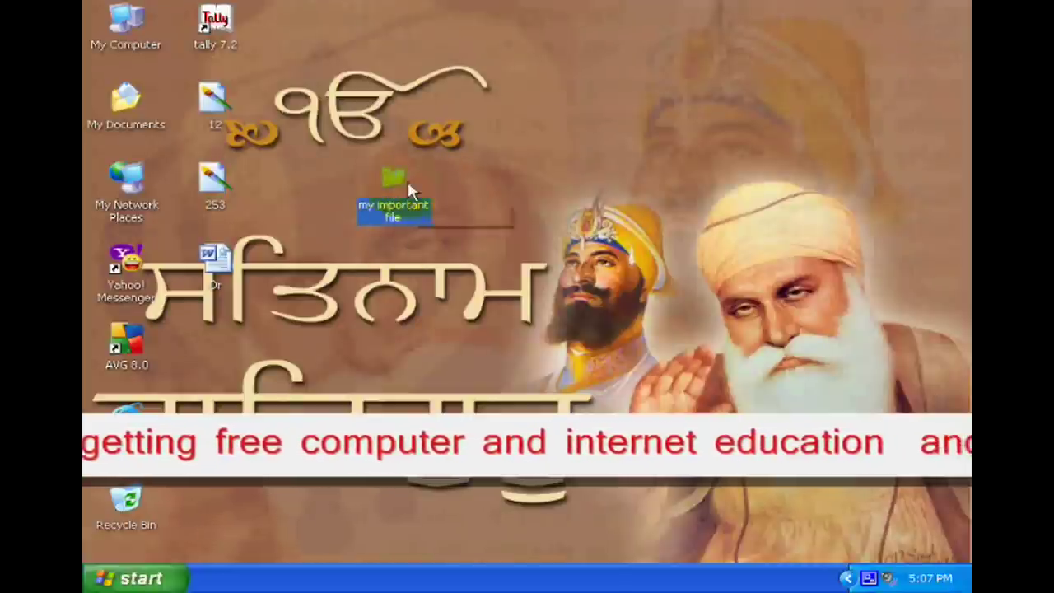
Move the desktop files 253, 12 and Or into the "my important file" folder
mouse_move(217, 181)
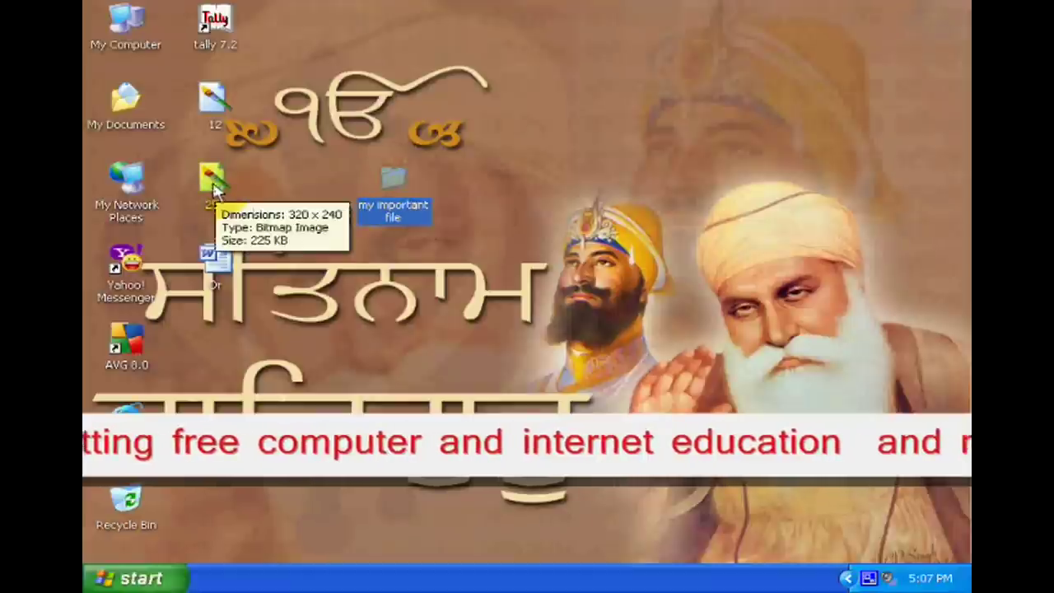
drag(213, 185, 393, 181)
drag(227, 116, 386, 184)
drag(211, 255, 386, 187)
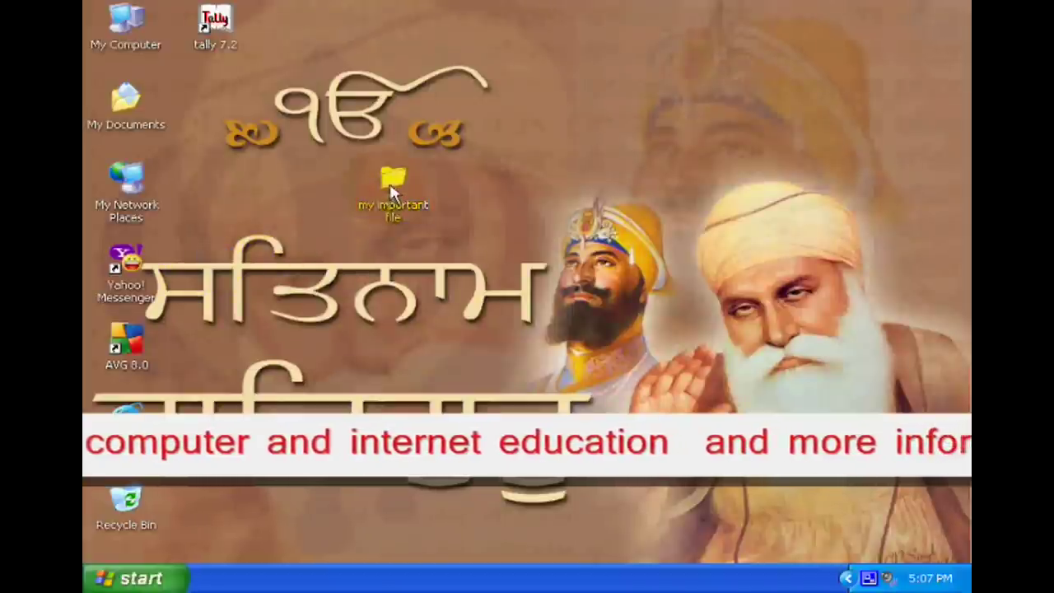
Check the contents of the "my important file" folder, close it, and move the folder closer to the other desktop icons
double_click(393, 190)
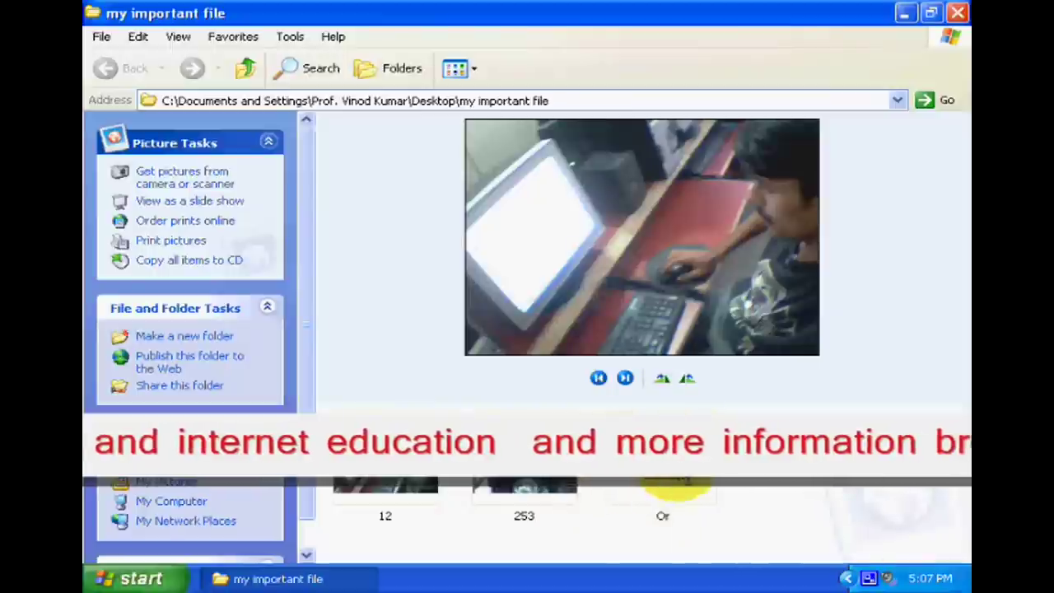
click(958, 13)
drag(396, 192, 306, 191)
mouse_move(305, 188)
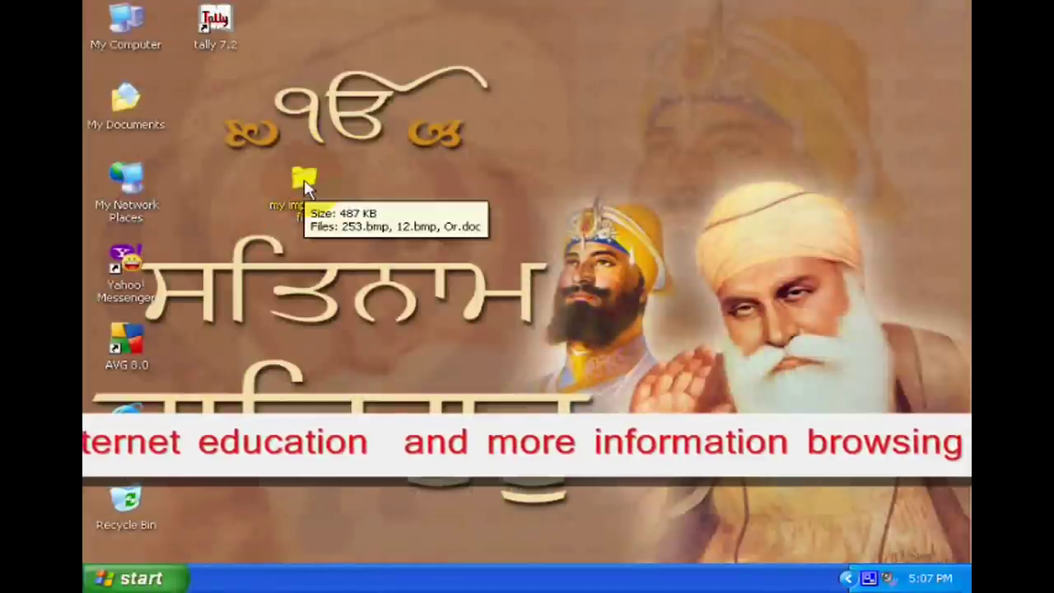
Set the Hidden attribute on the "my important file" folder, applying it to the folder, subfolders and files
right_click(304, 180)
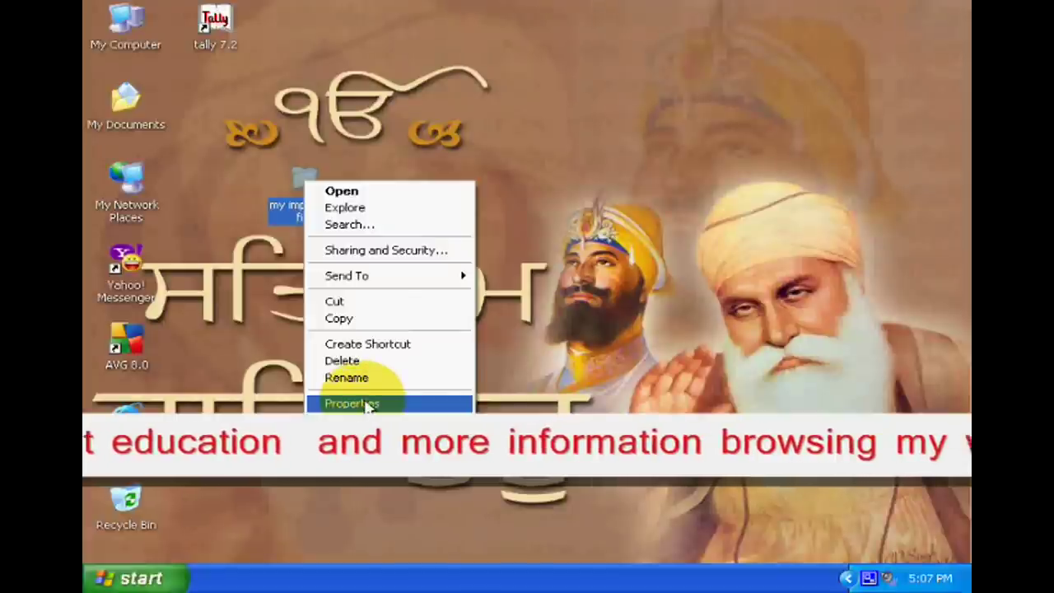
click(368, 407)
drag(437, 123, 516, 32)
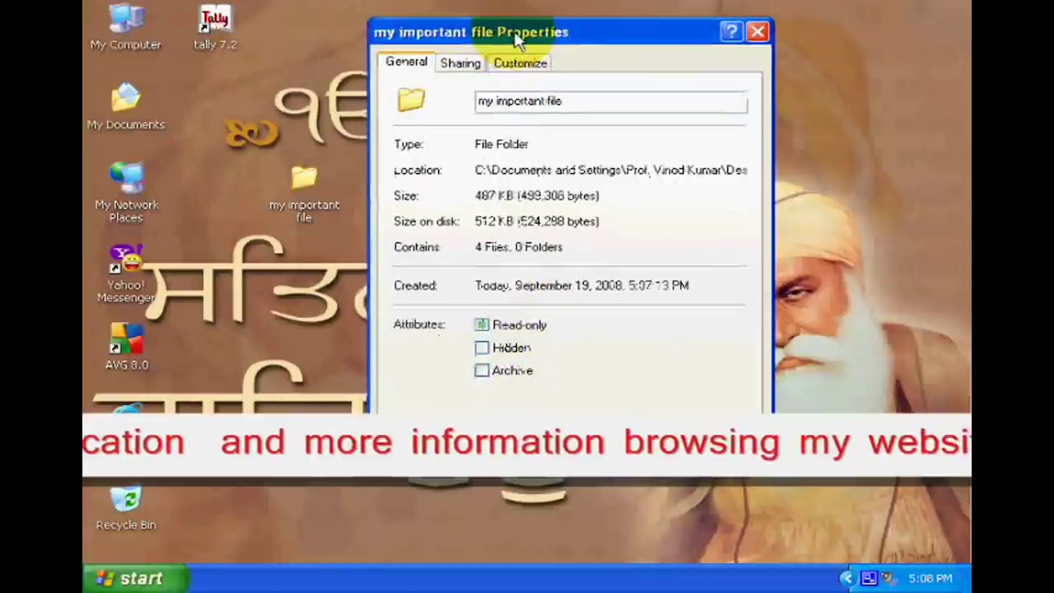
click(486, 350)
click(717, 433)
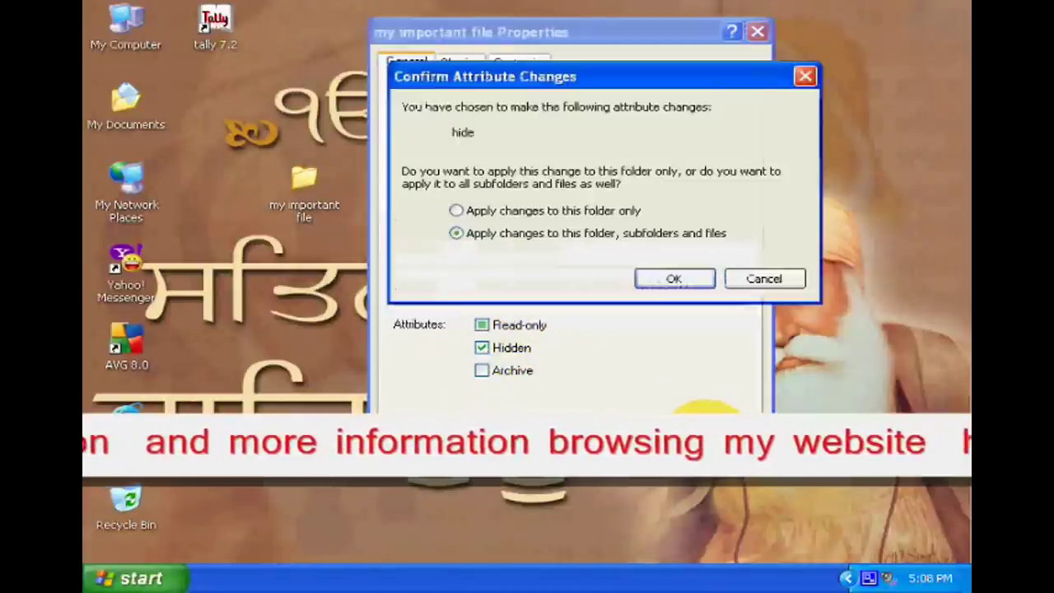
click(669, 282)
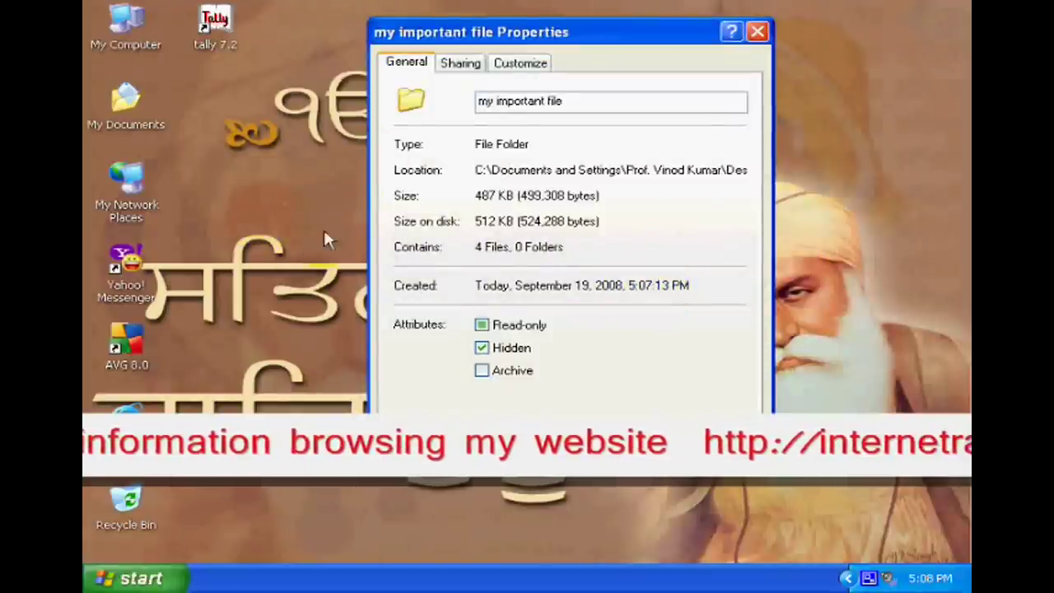
Remove the Hidden attribute from the "my important file" folder, its subfolders and files, keeping its properties open
click(484, 351)
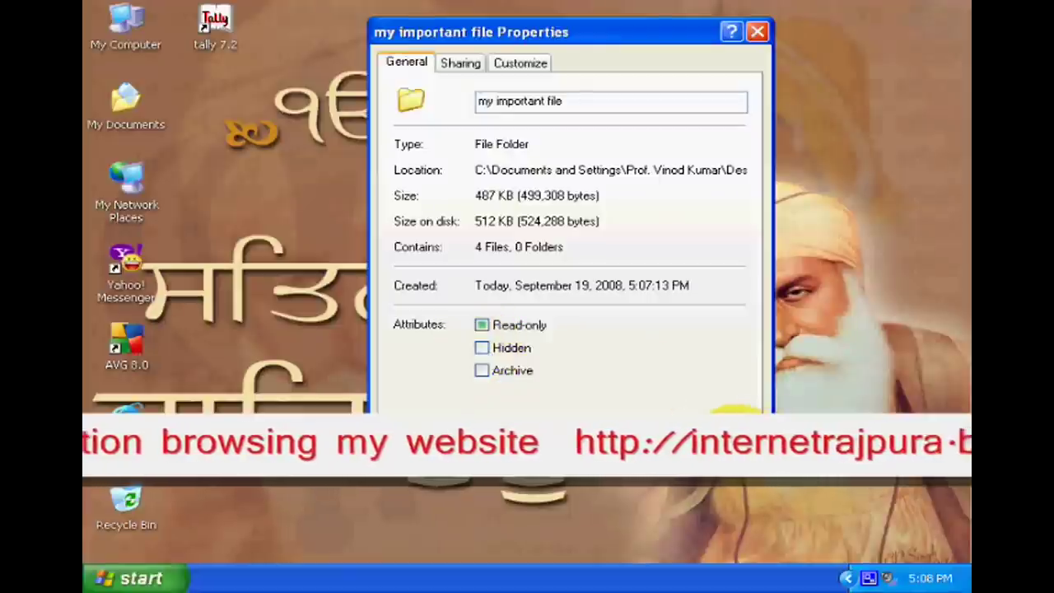
click(736, 424)
click(677, 278)
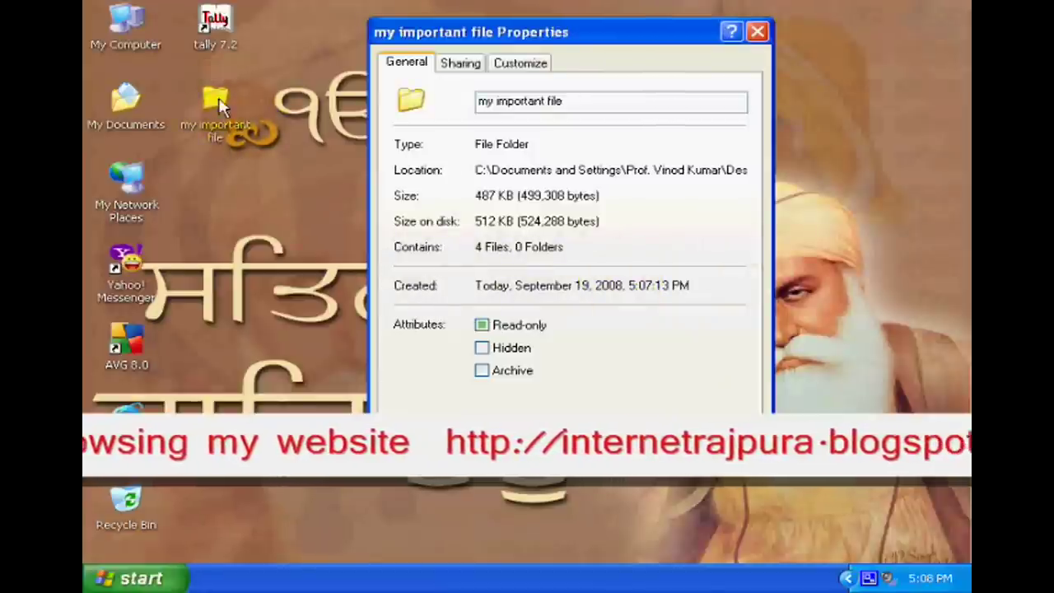
Hide the "my important file" folder again together with its subfolders and files, and close its properties
click(482, 349)
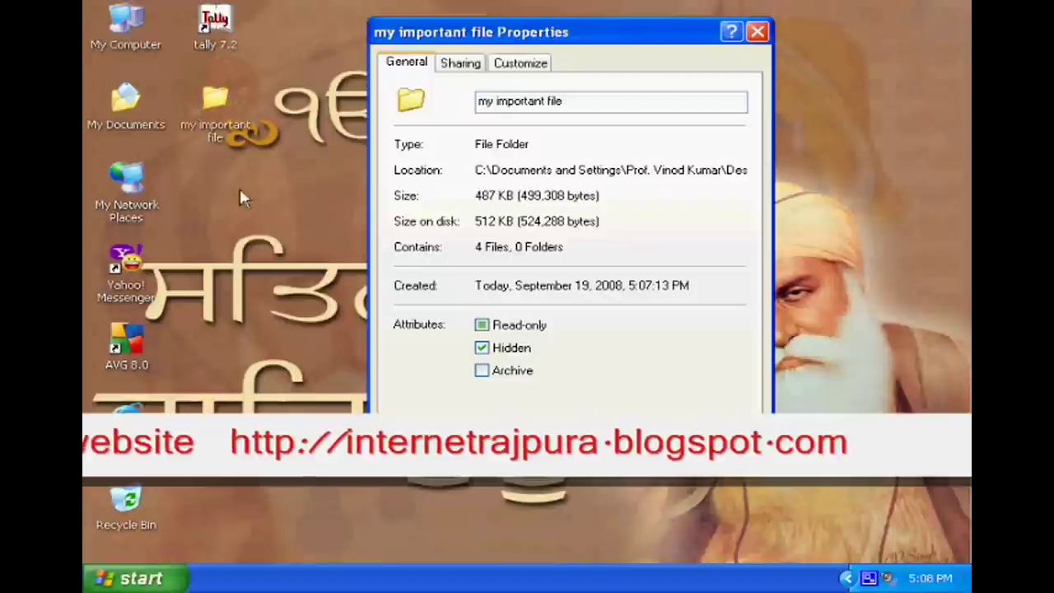
click(601, 457)
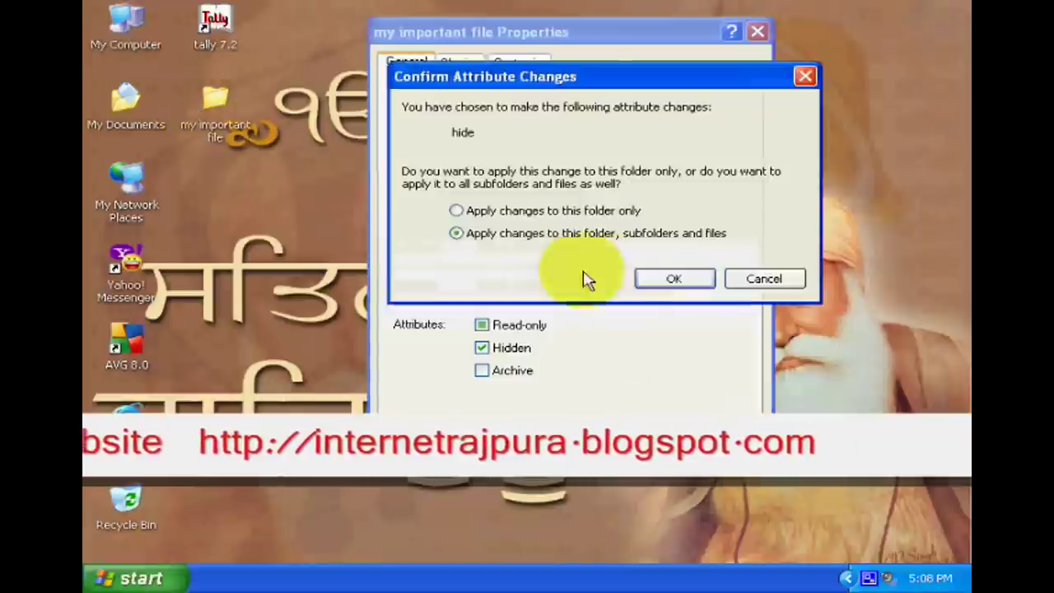
click(648, 279)
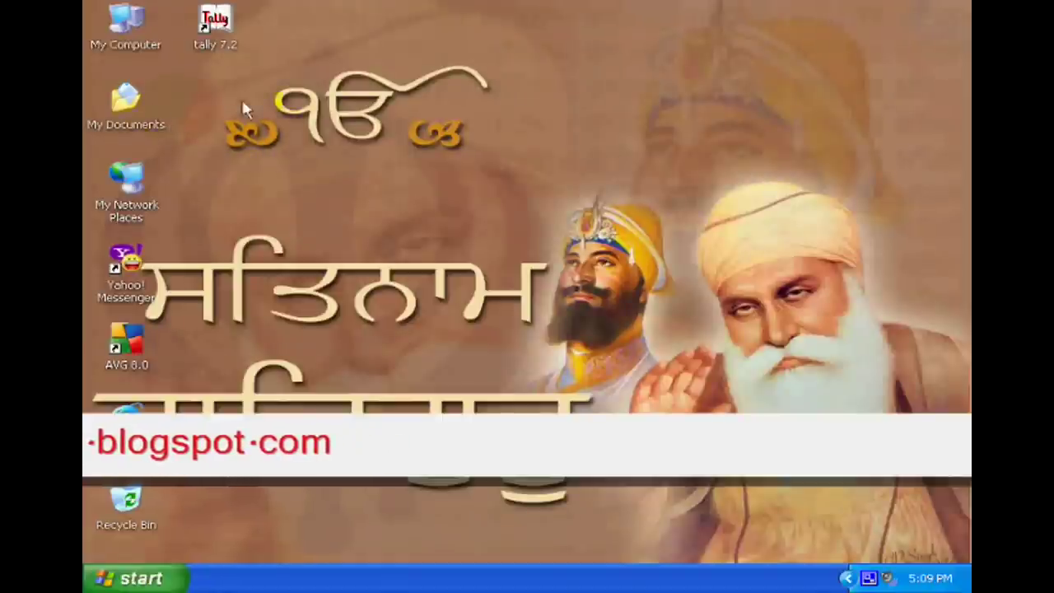
From My Documents, set the folder options to show hidden files and folders, apply the change and close the window
double_click(126, 99)
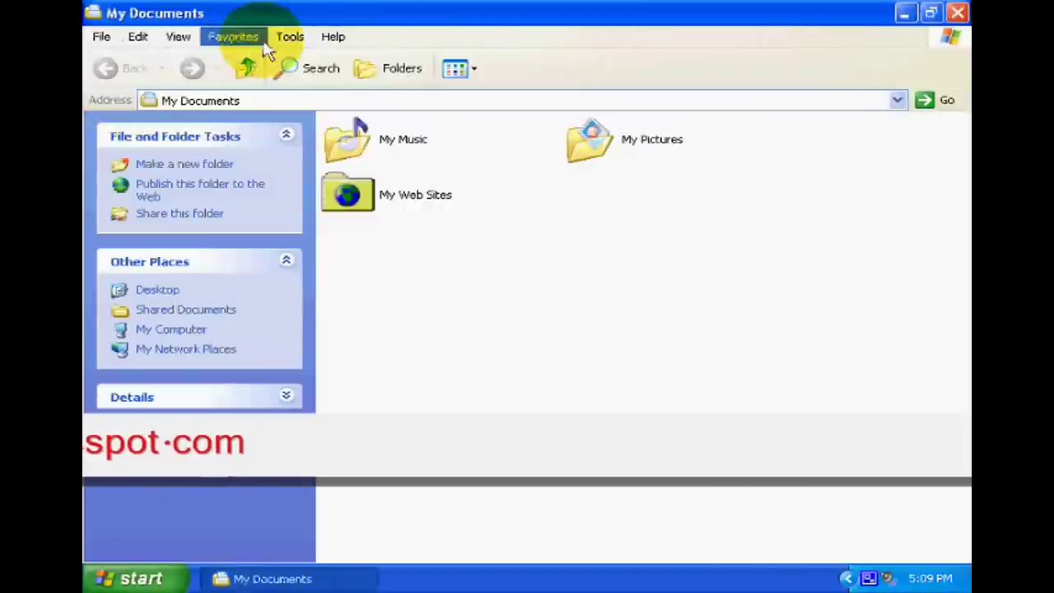
click(290, 38)
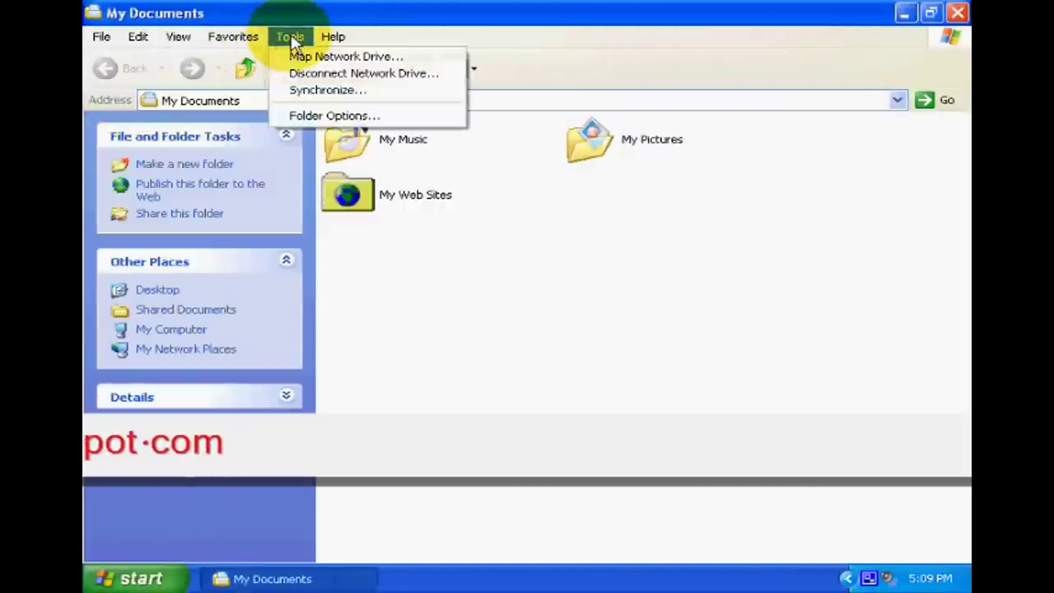
click(310, 116)
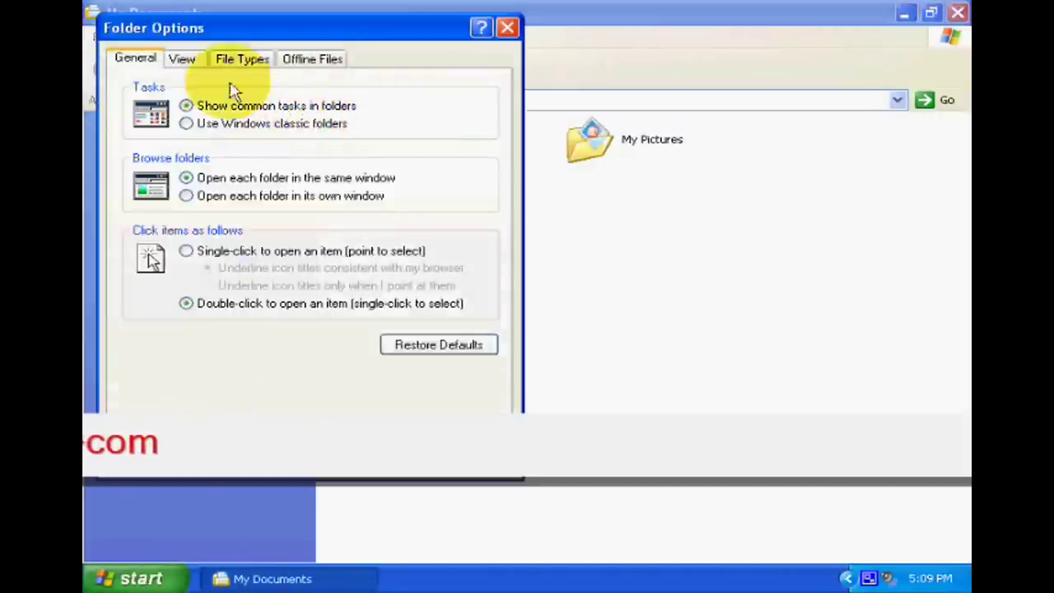
click(193, 66)
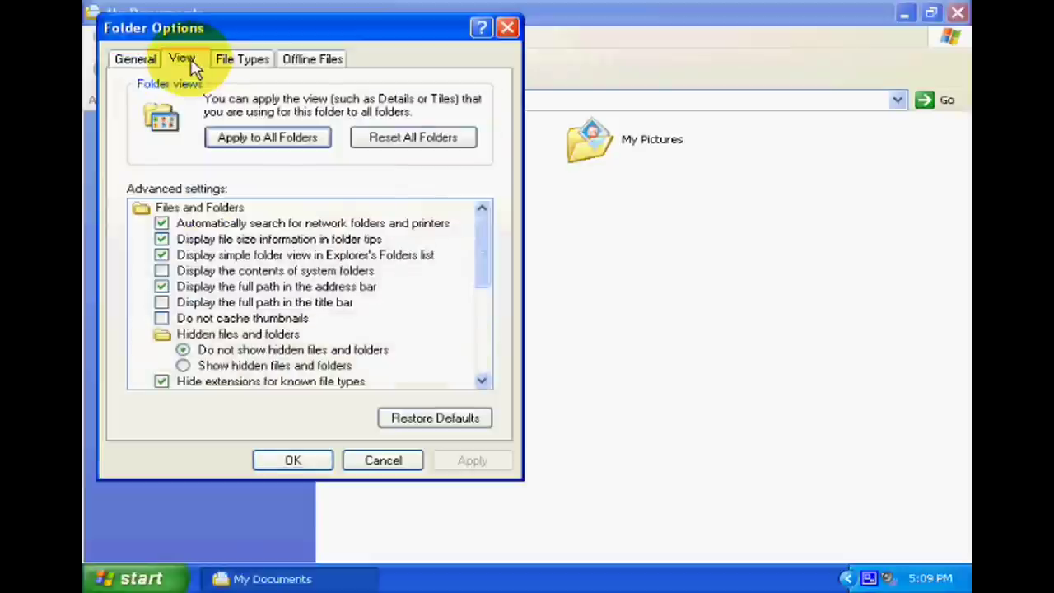
click(183, 366)
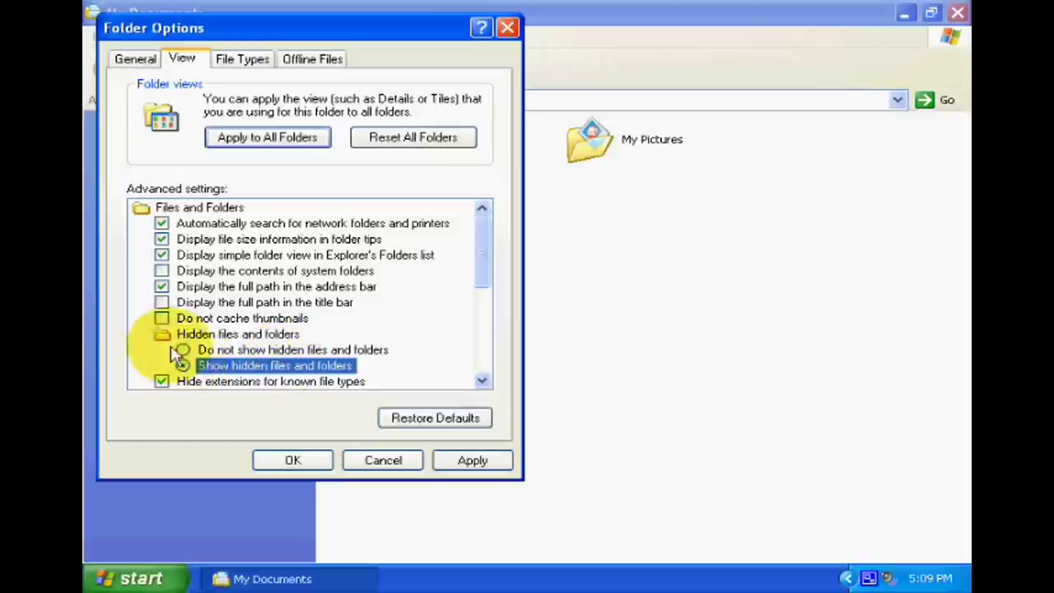
click(459, 466)
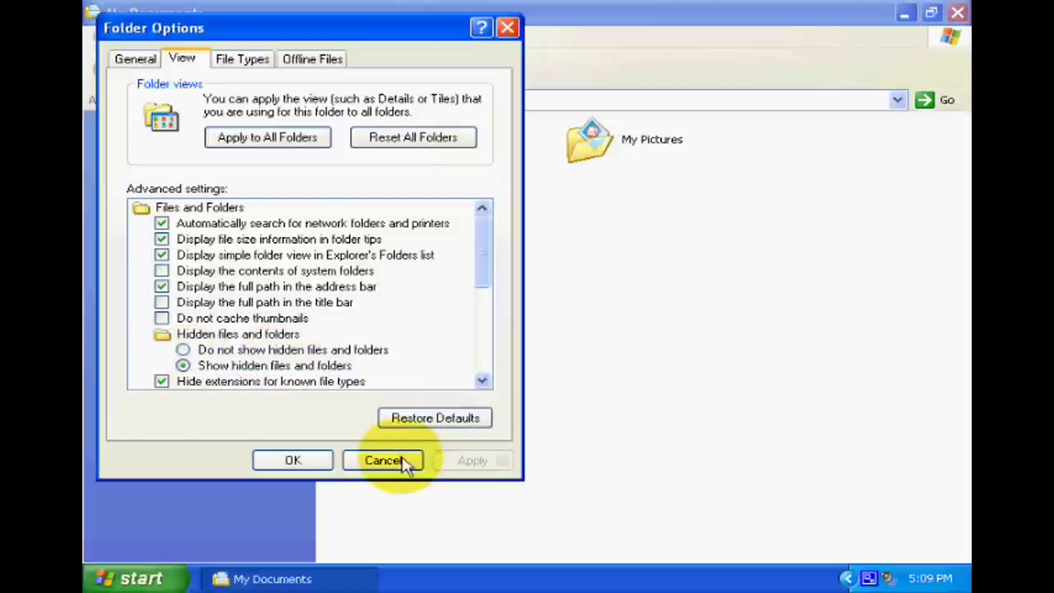
click(303, 466)
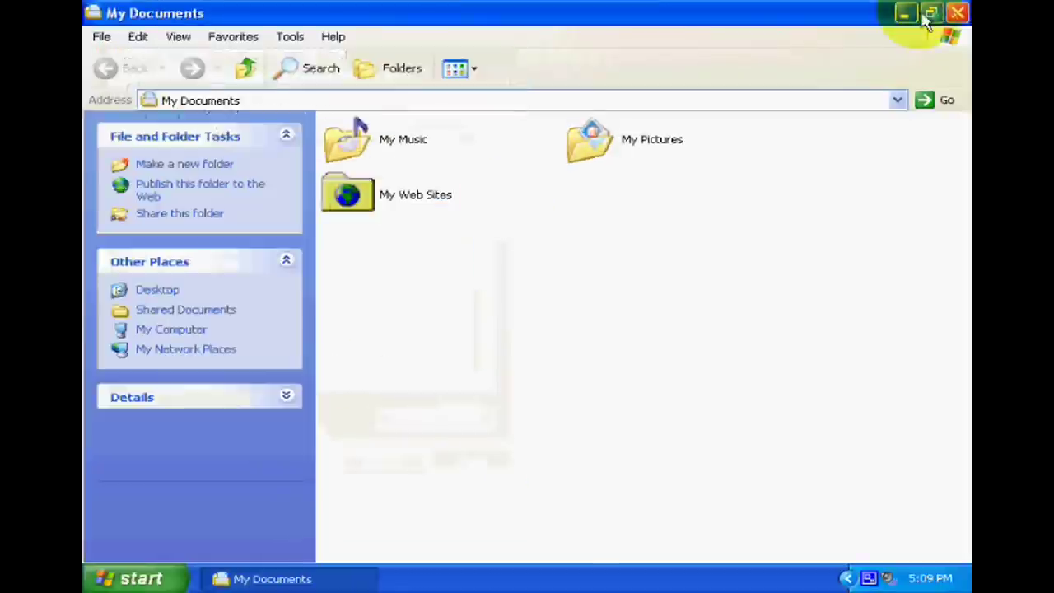
click(958, 13)
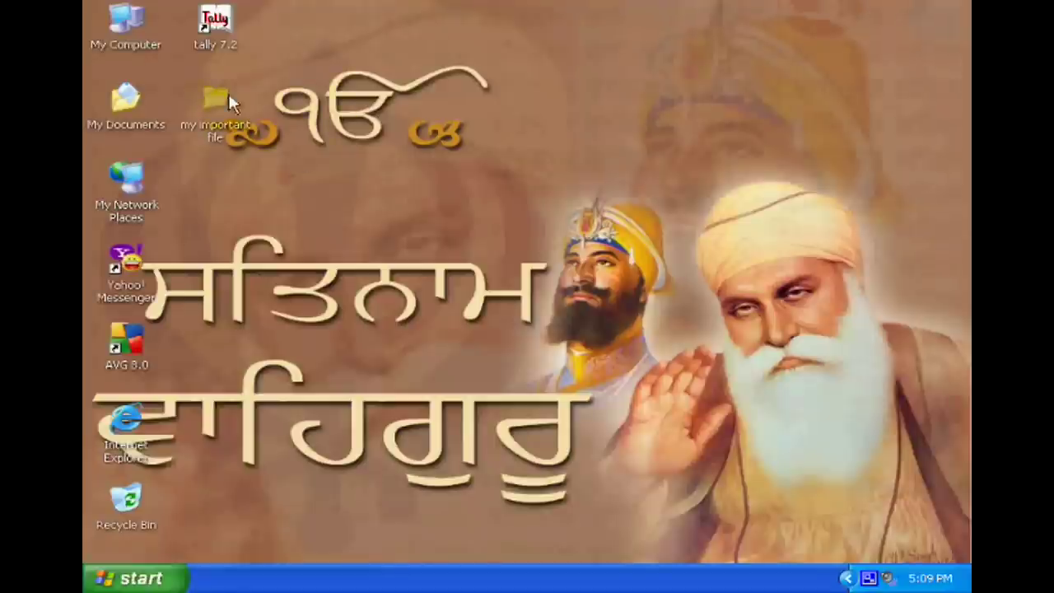
Clear the Hidden attribute of the dimmed "my important file" folder, applying the change to the folder, subfolders and files
mouse_move(194, 125)
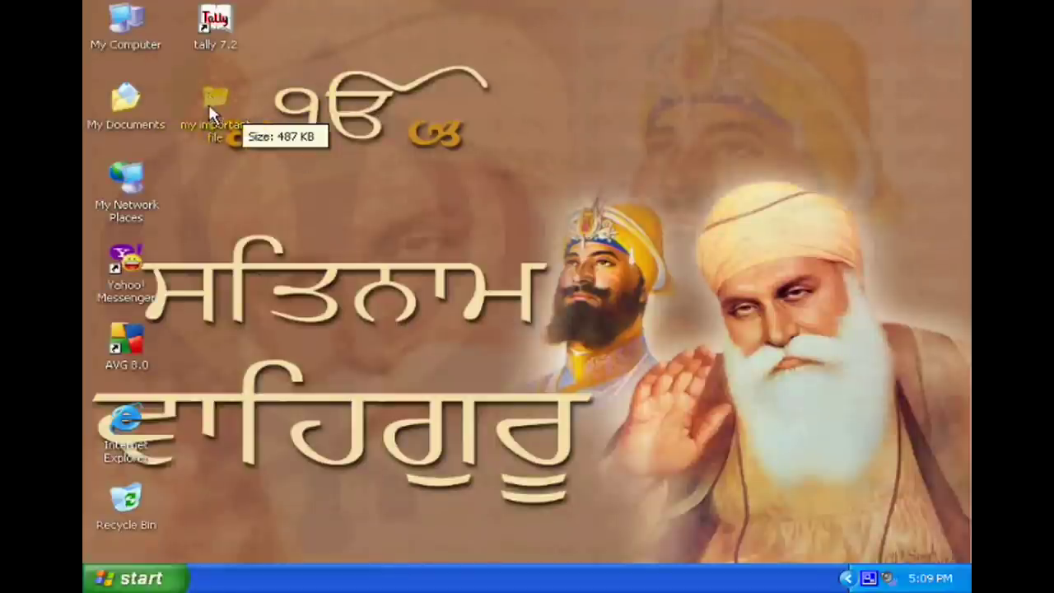
right_click(213, 103)
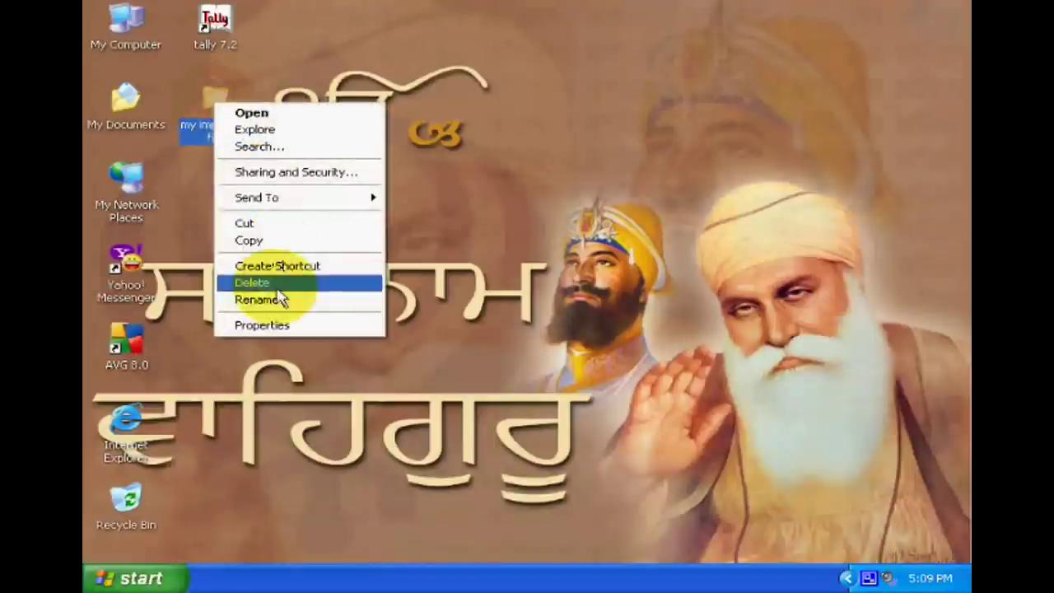
click(262, 325)
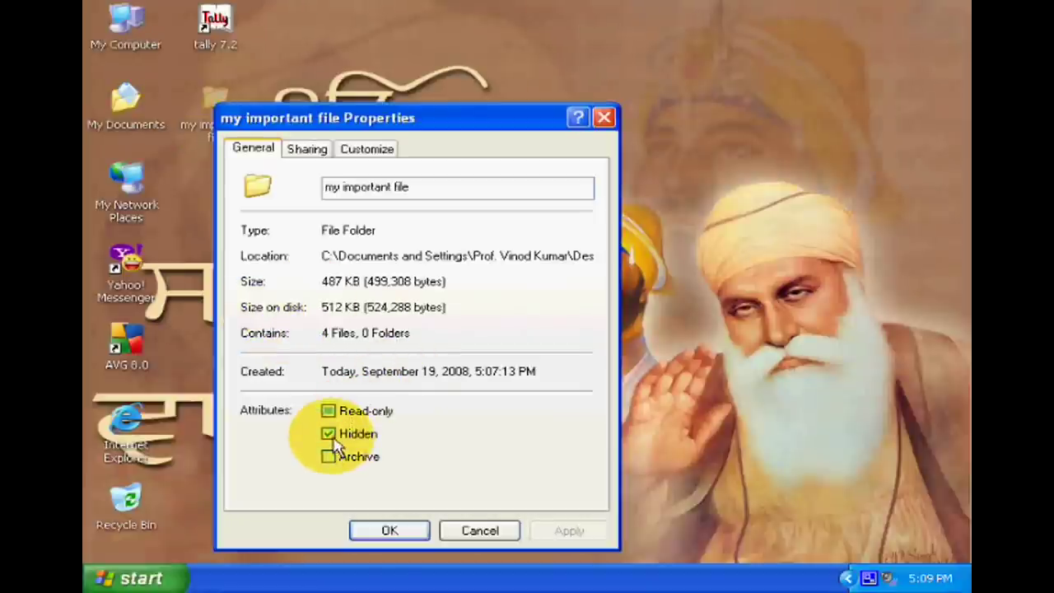
click(330, 434)
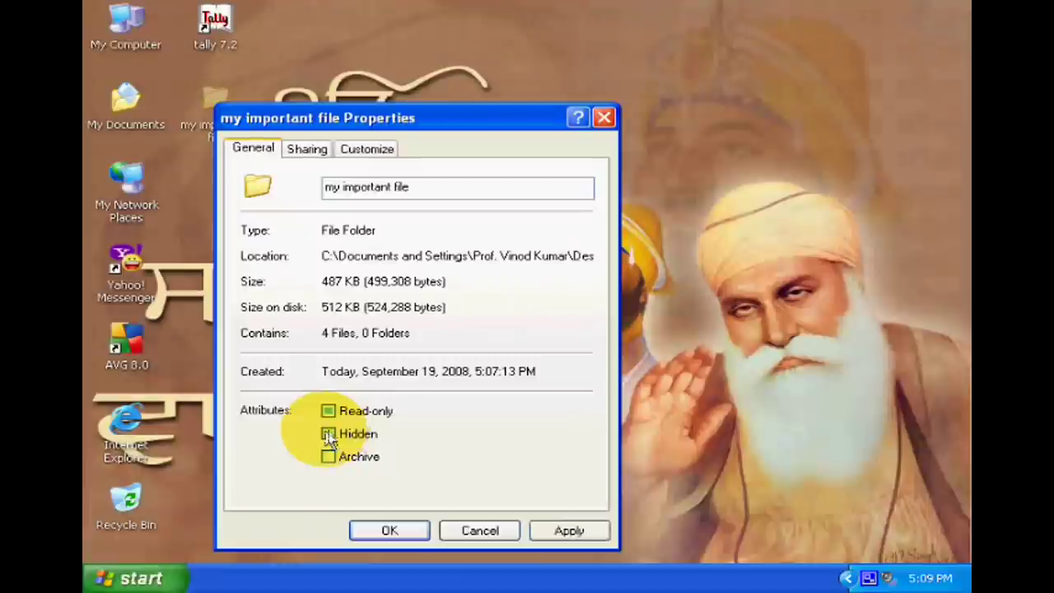
click(565, 530)
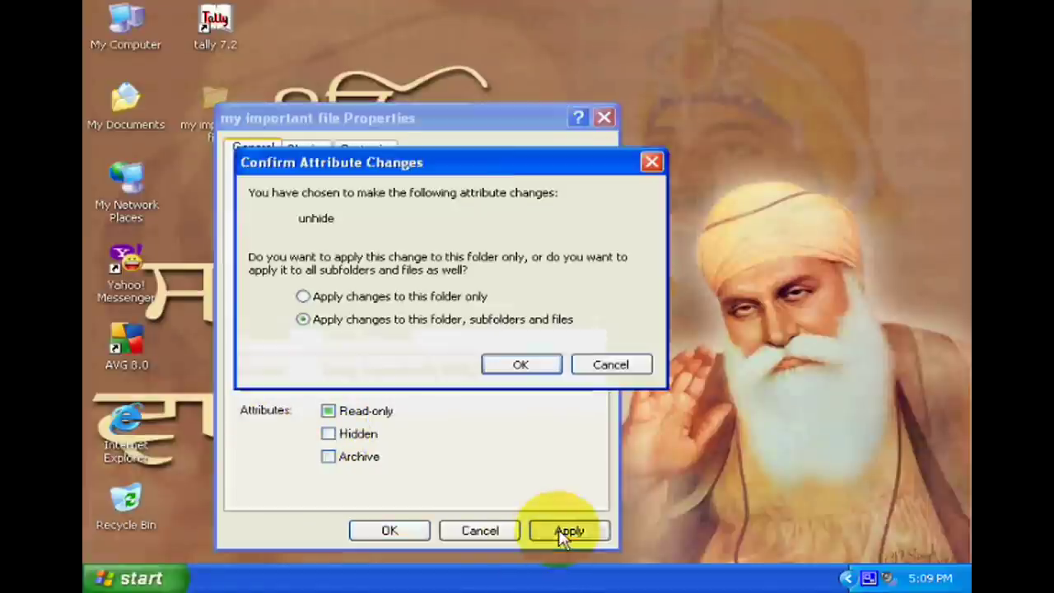
click(515, 361)
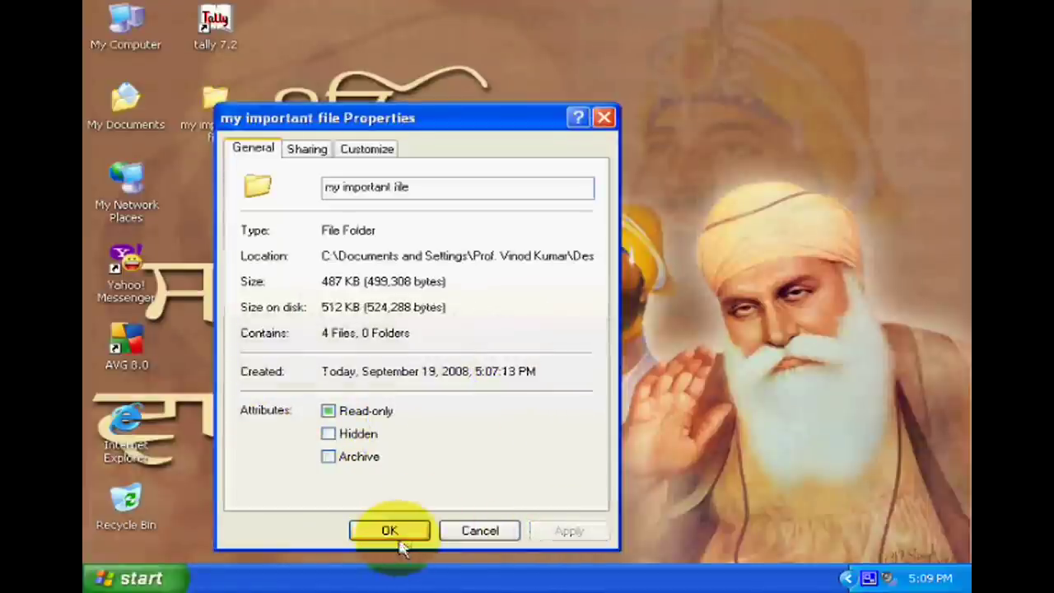
Close the folder's properties and, from My Documents, set the folder options to not show hidden files and folders, applying the change and closing the window
click(395, 533)
click(121, 108)
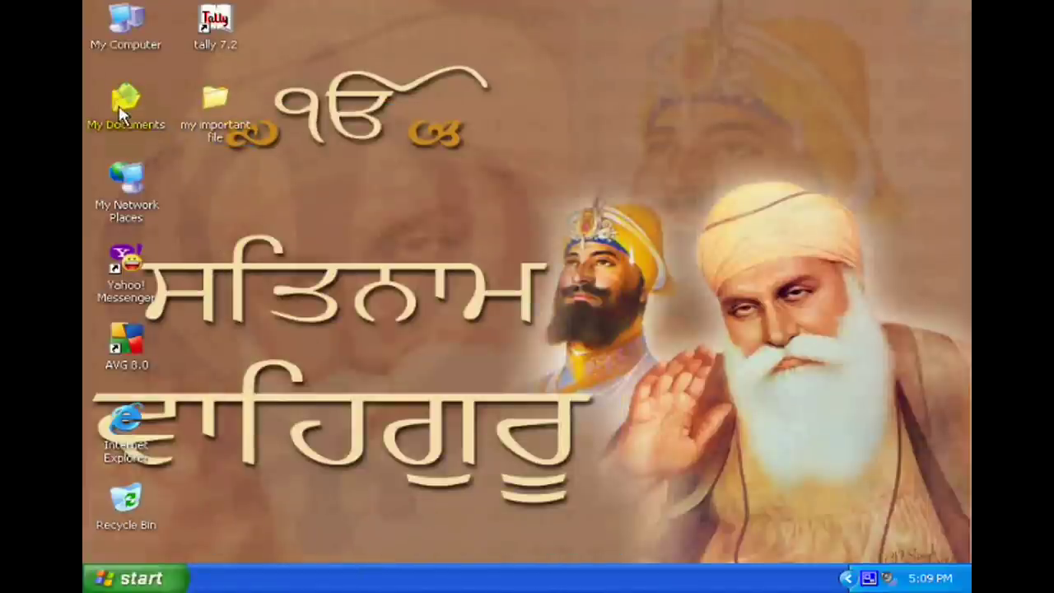
double_click(120, 108)
click(281, 37)
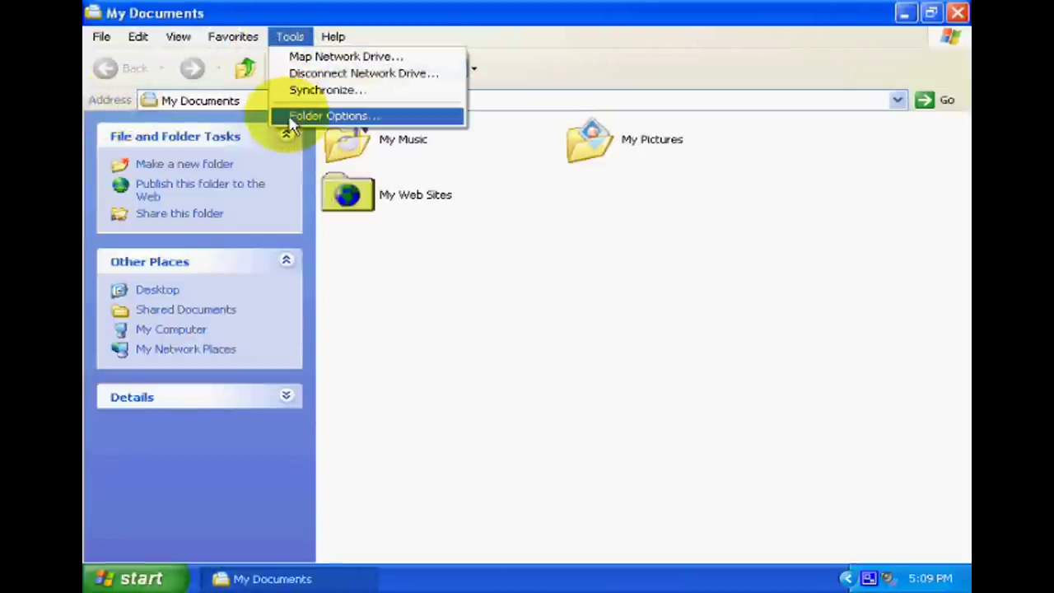
click(292, 117)
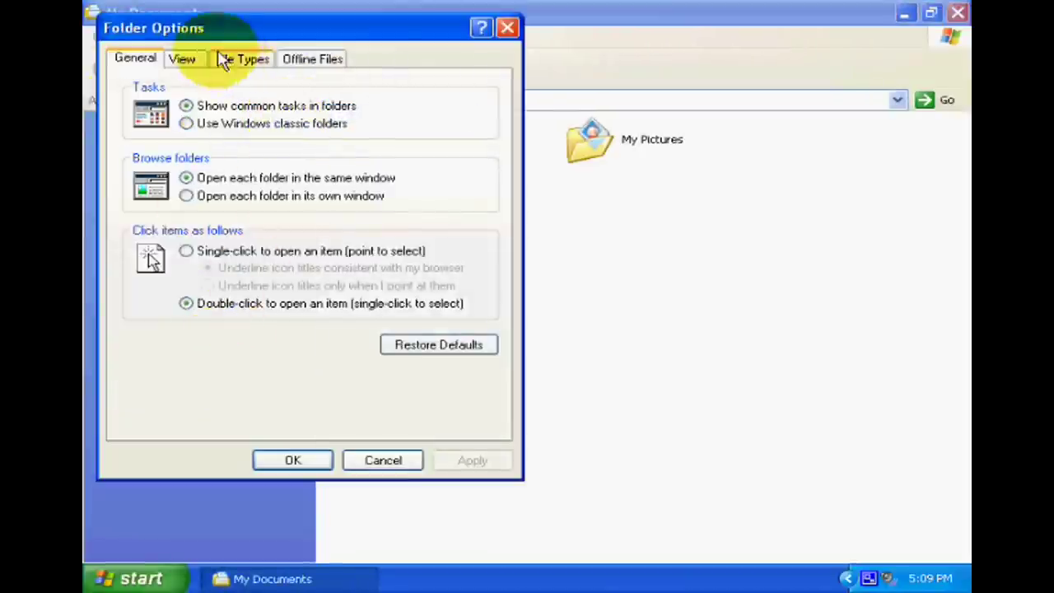
click(182, 58)
click(182, 350)
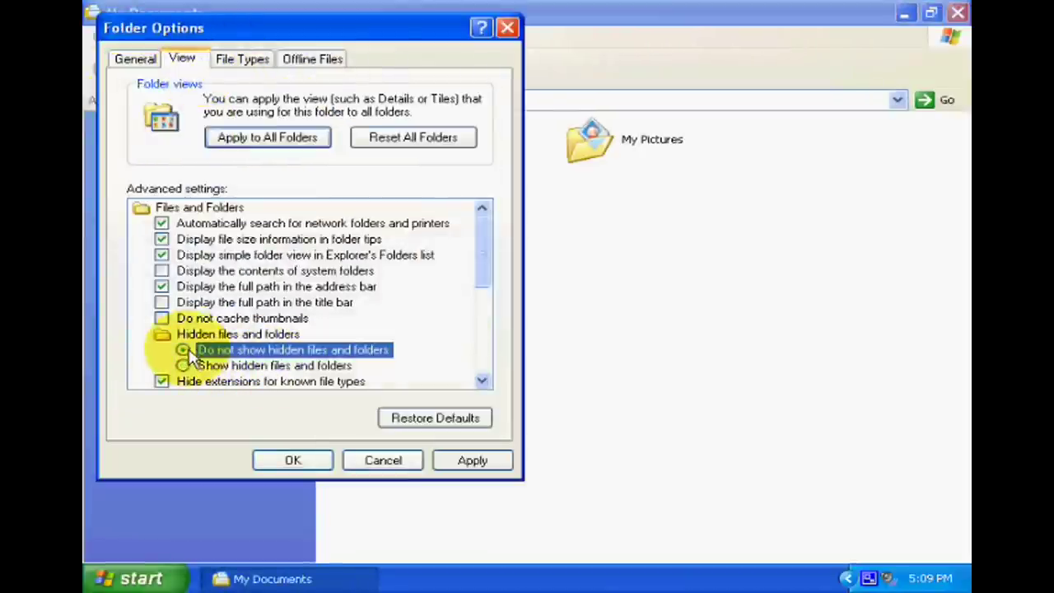
click(462, 463)
click(309, 463)
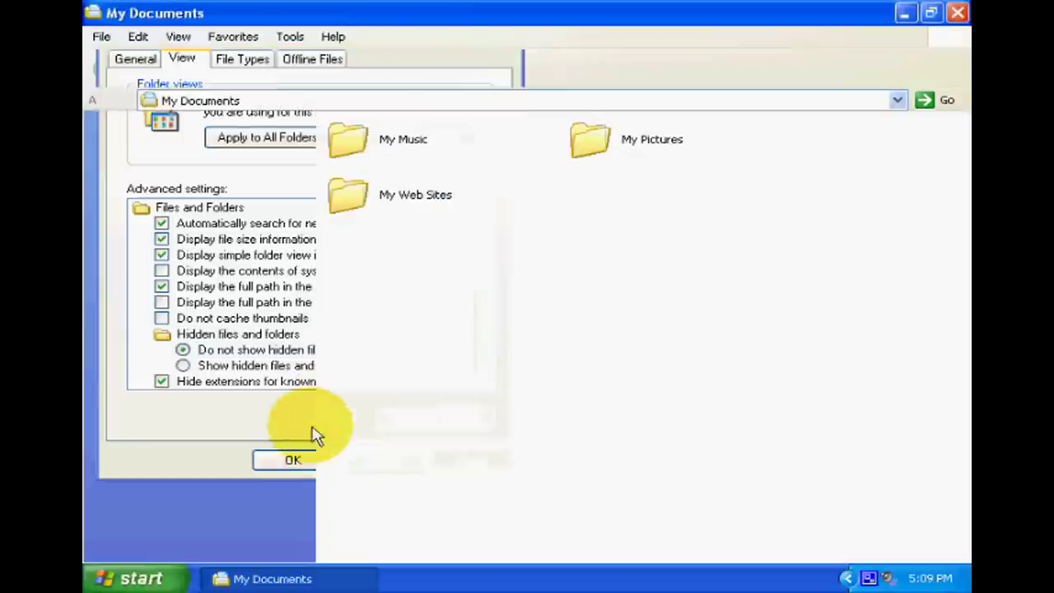
click(958, 12)
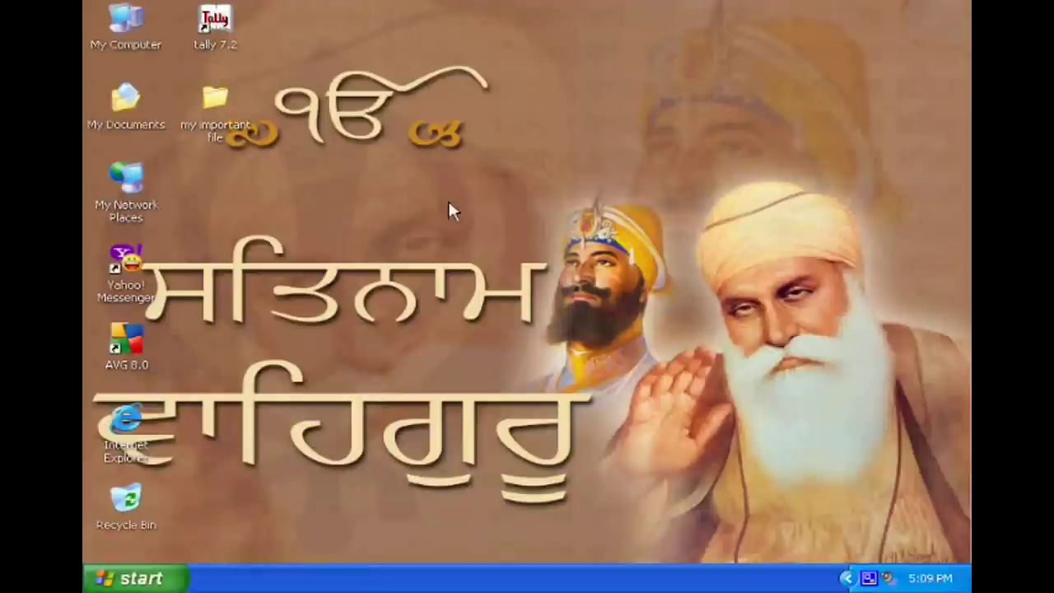